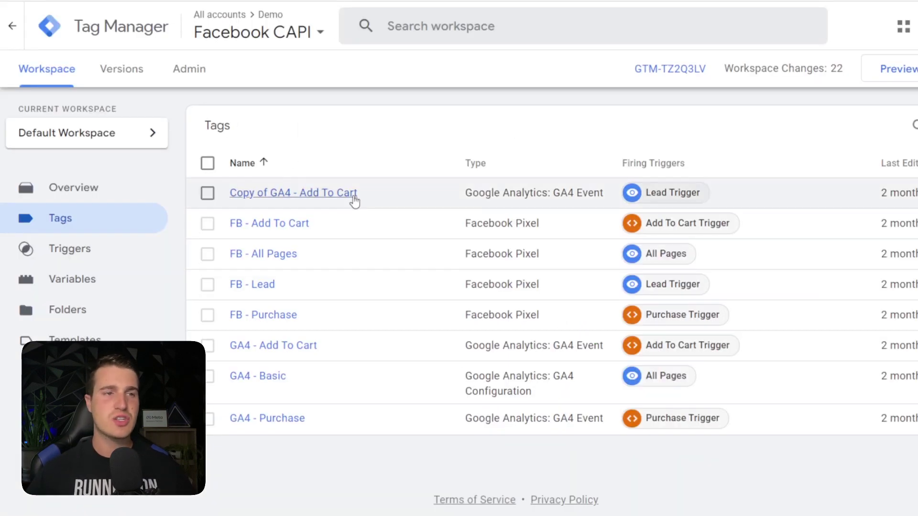
Open the FB - Lead Facebook Pixel tag and look over the template's permissions
click(263, 285)
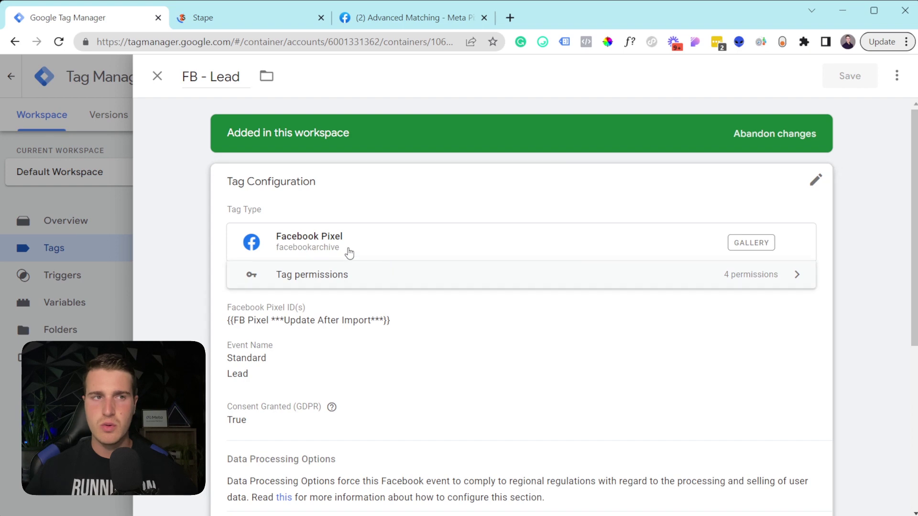
click(431, 280)
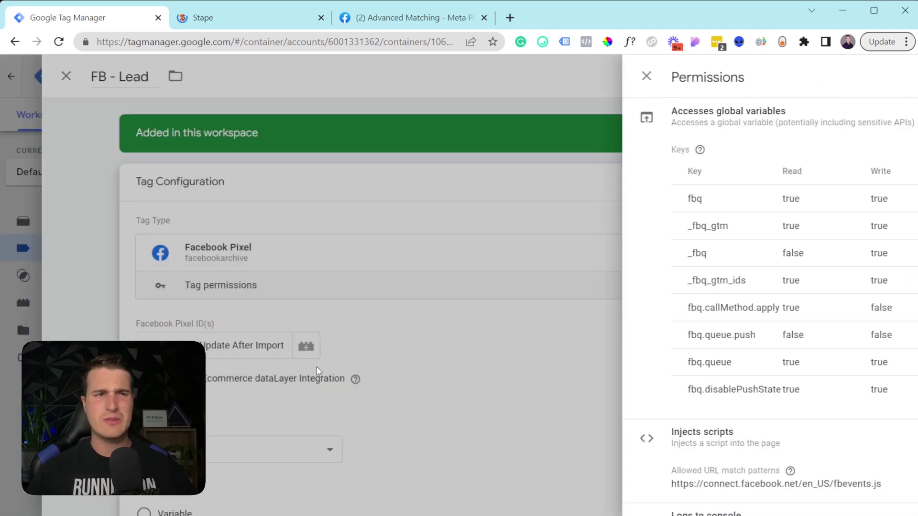
click(317, 370)
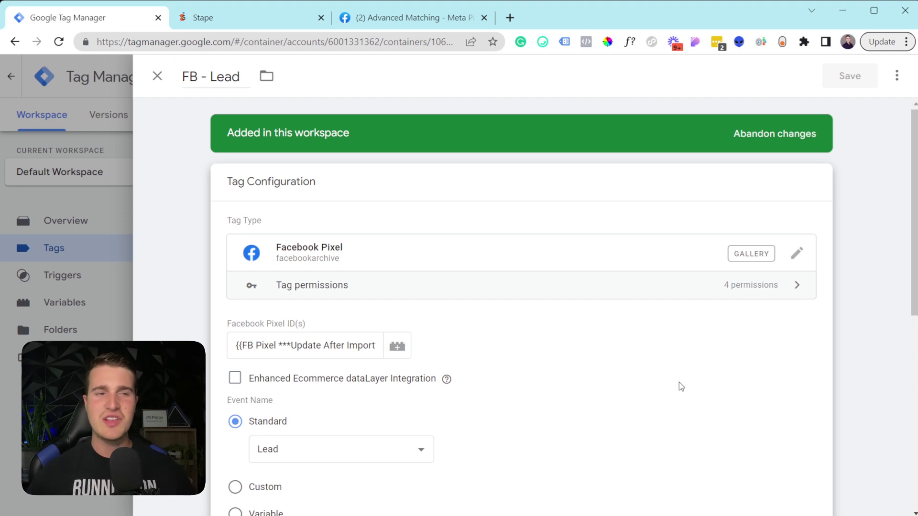
Turn on Enable Advanced Matching for the FB - Lead tag
scroll(681, 385, down, 7)
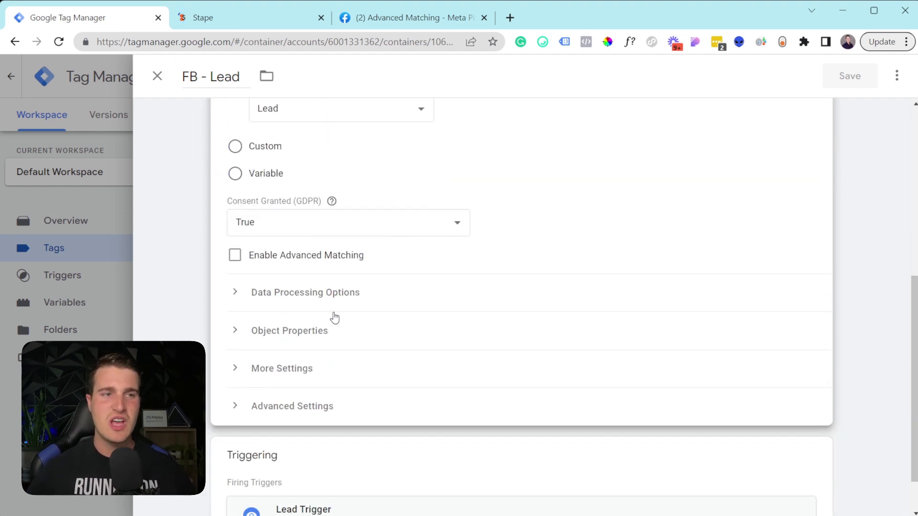
scroll(437, 281, up, 4)
scroll(437, 281, down, 1)
click(235, 392)
Add First Name and Last Name customer information data parameters
scroll(375, 397, down, 3)
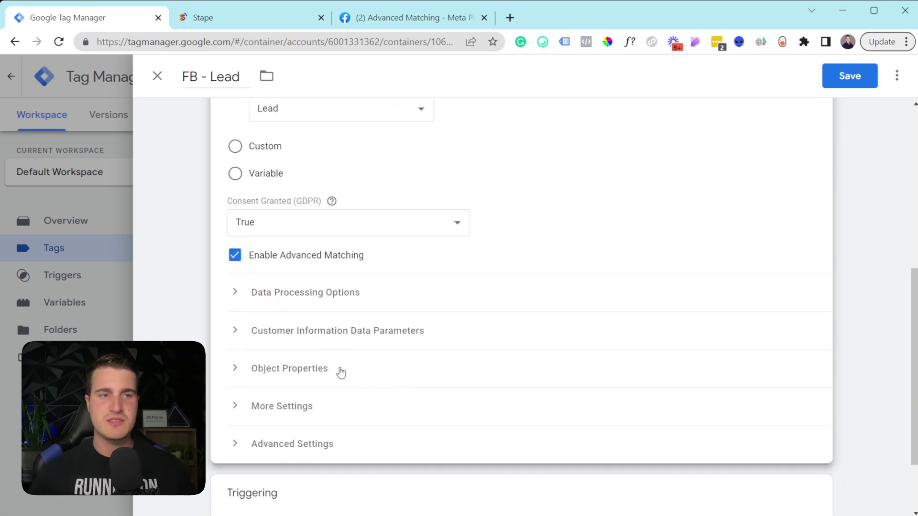
click(328, 339)
scroll(328, 340, down, 3)
click(322, 254)
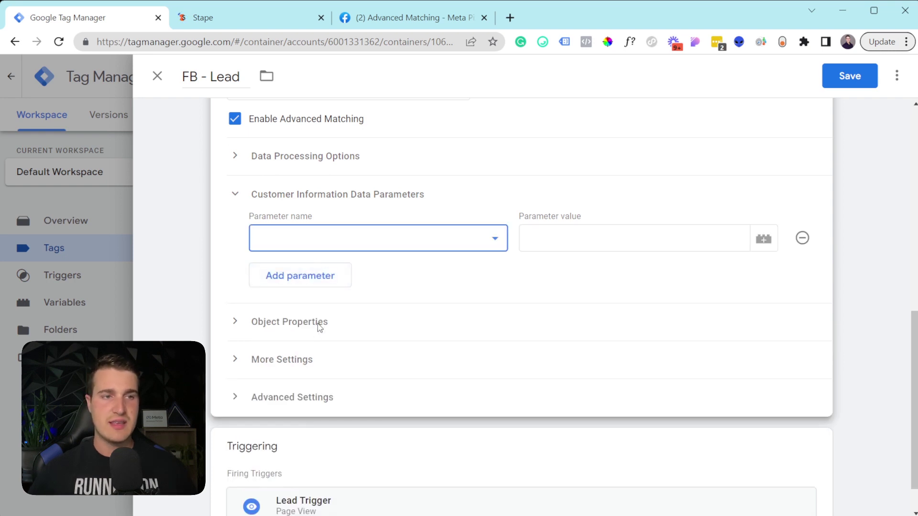
key(f)
click(310, 275)
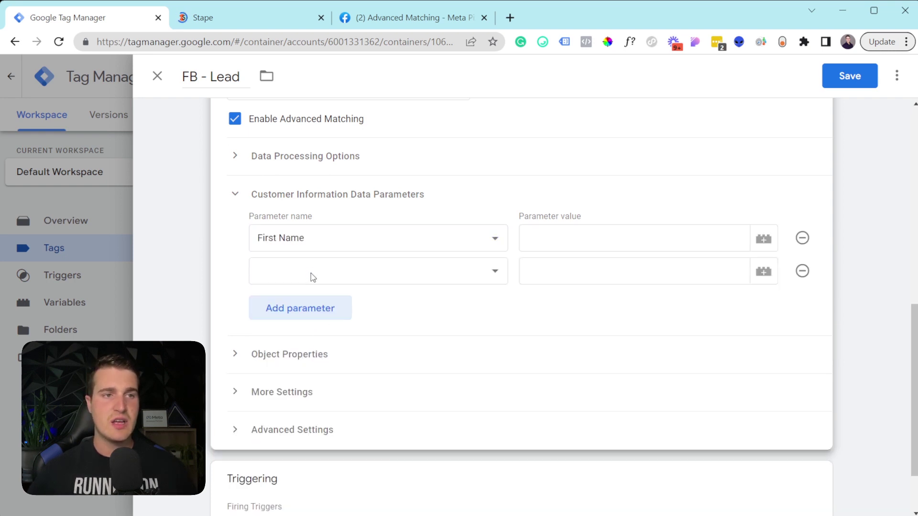
key(l)
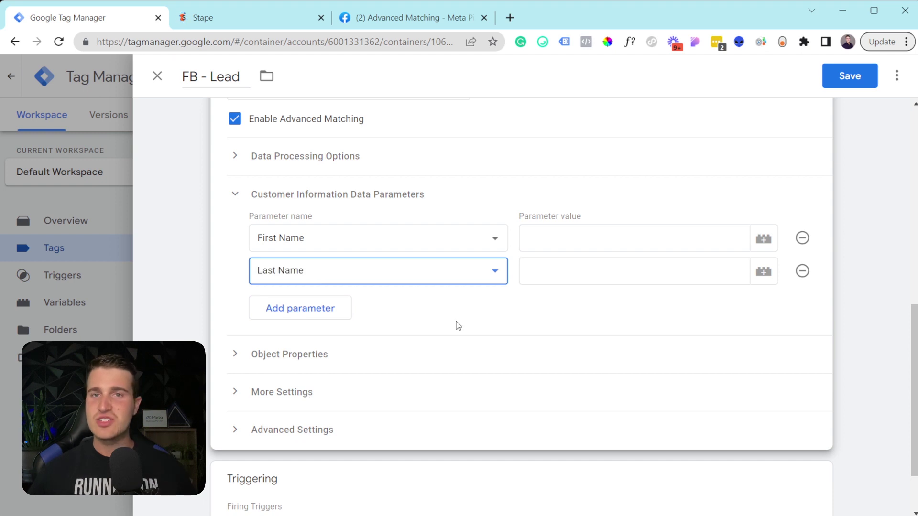
click(603, 235)
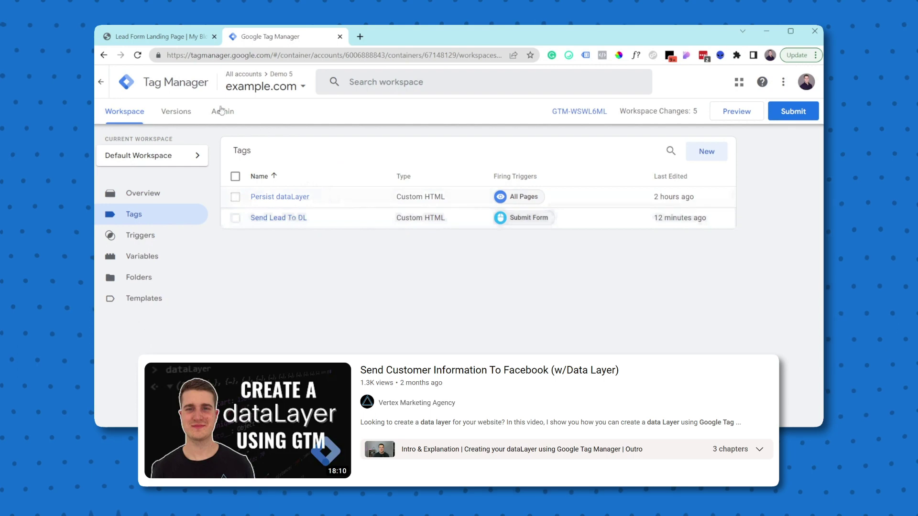
click(222, 111)
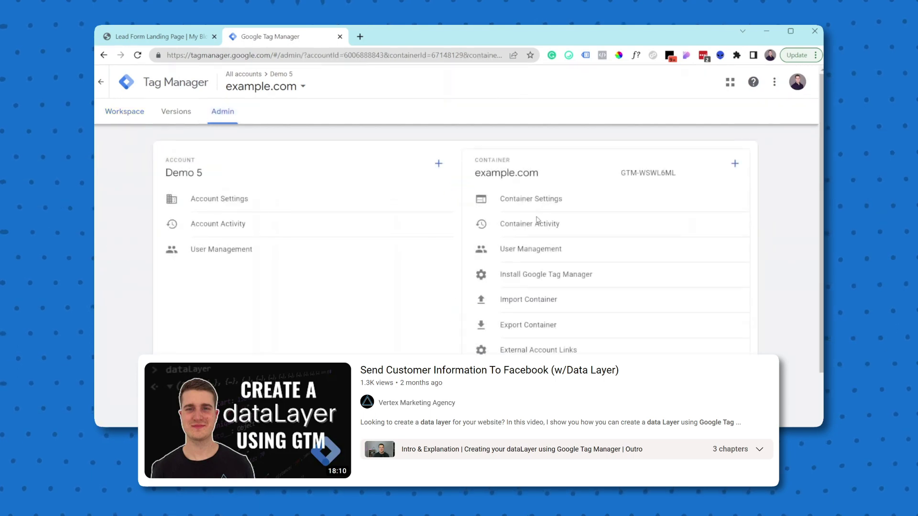
click(541, 299)
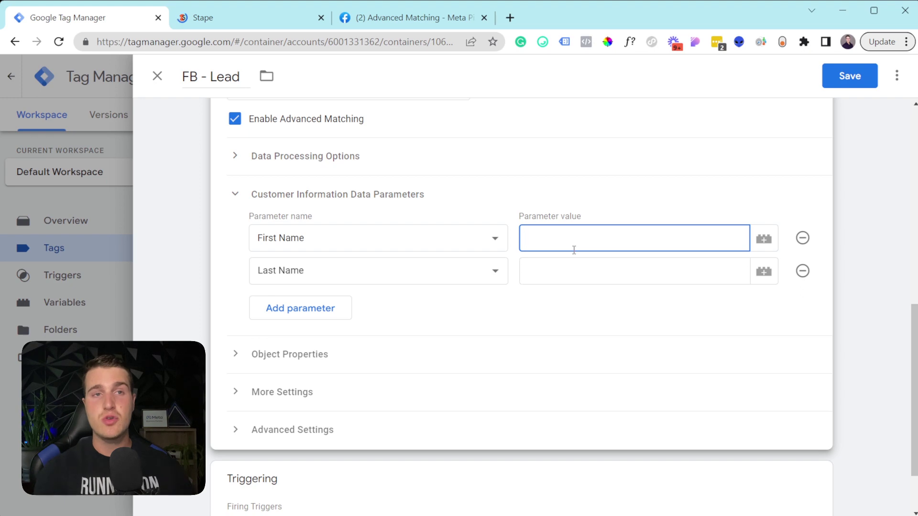
Bring up Meta's Advanced Matching docs and find the user data parameter reference table
click(411, 17)
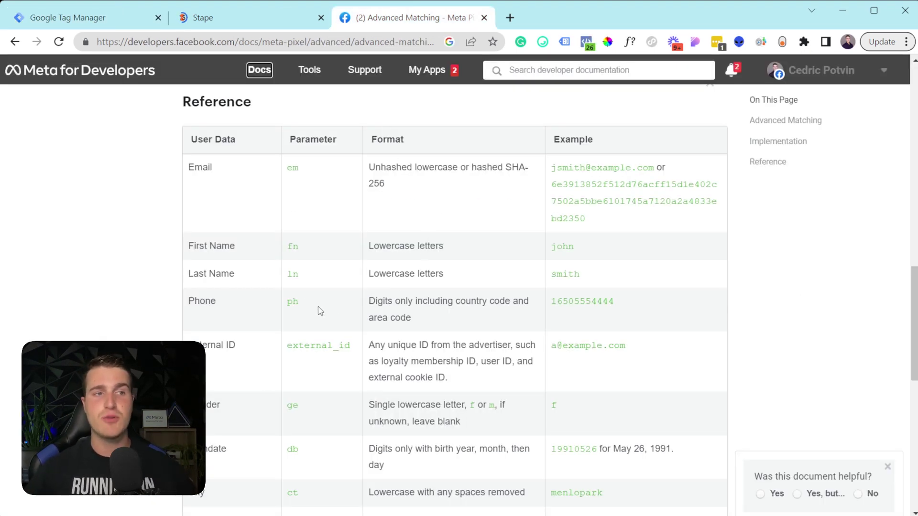
scroll(302, 427, down, 3)
scroll(303, 428, up, 2)
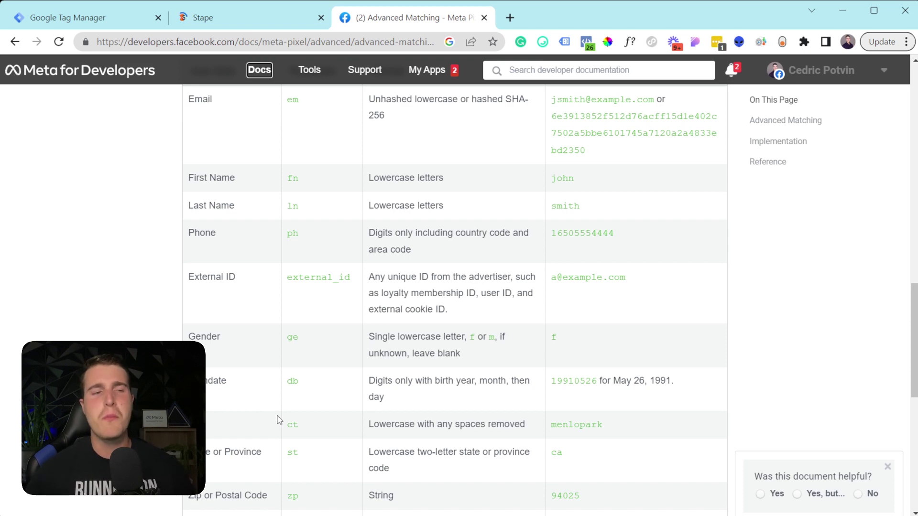
scroll(241, 282, up, 3)
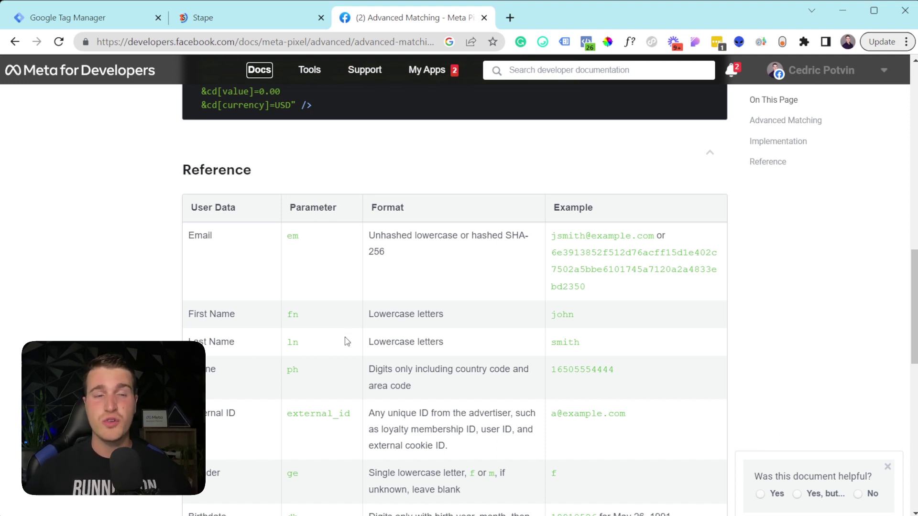
scroll(346, 340, down, 1)
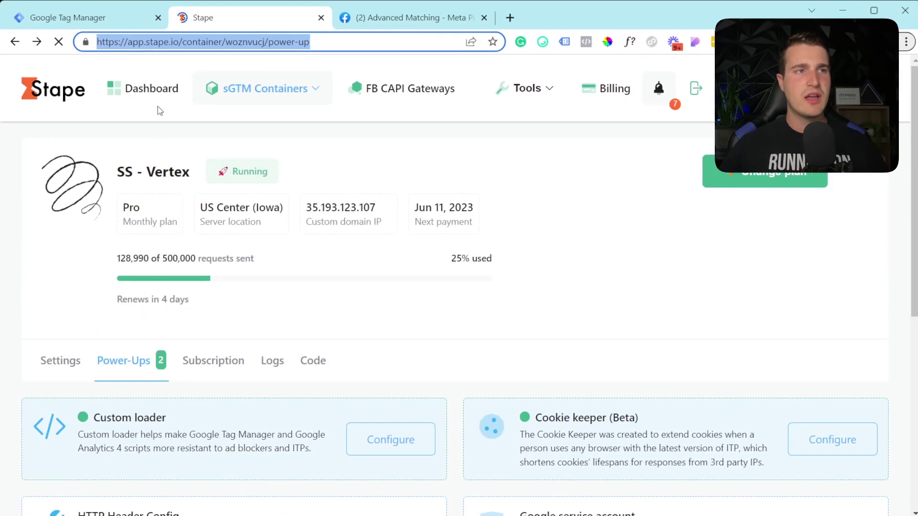
click(153, 90)
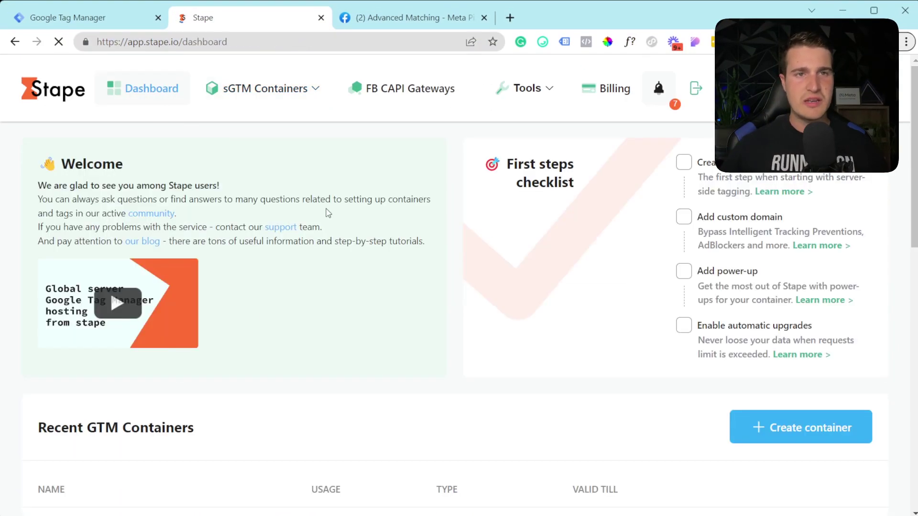
scroll(328, 213, down, 4)
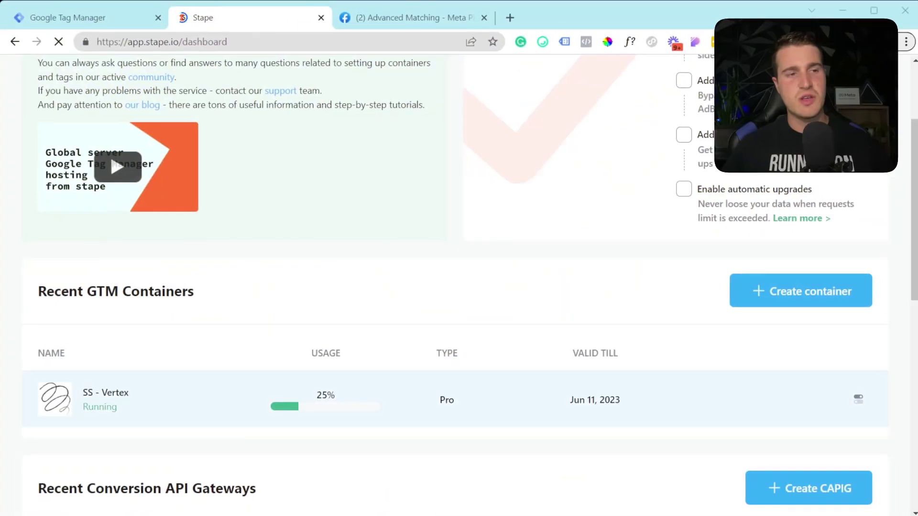
scroll(454, 286, down, 3)
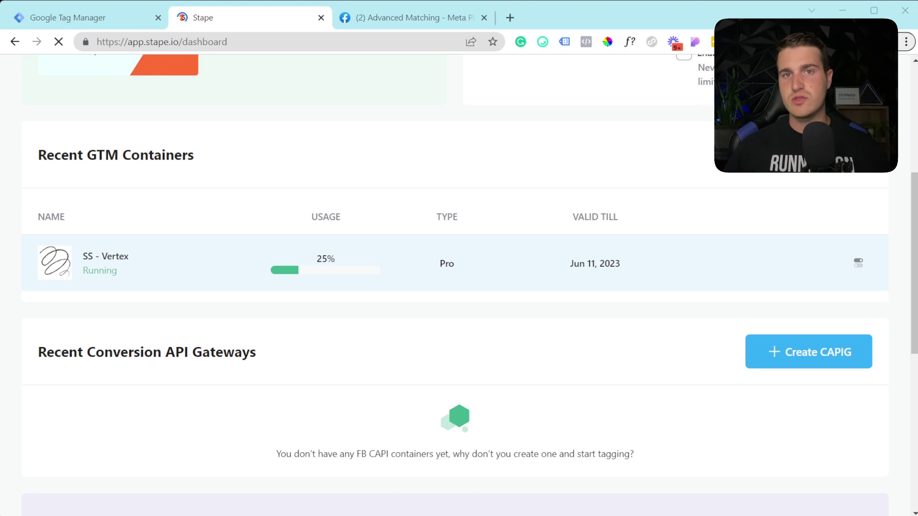
click(170, 280)
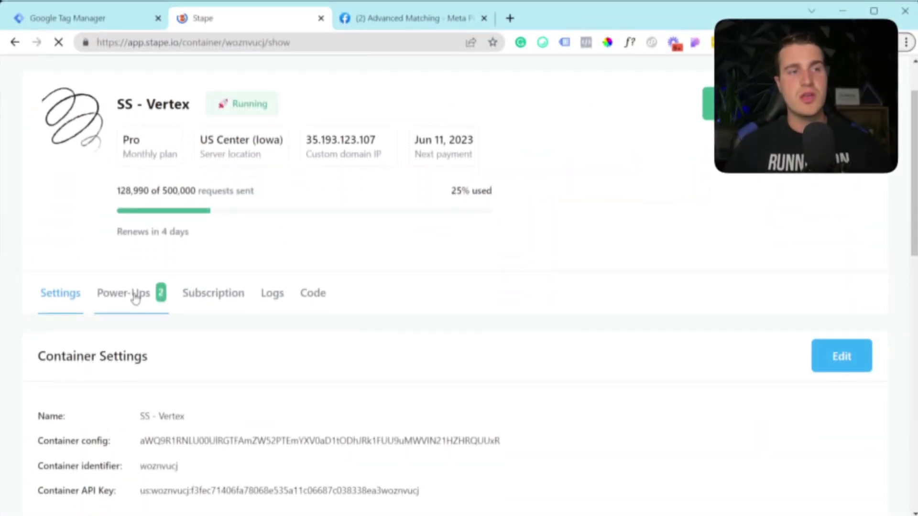
Show the SS - Vertex Power-Ups and start configuring the Custom loader
click(136, 294)
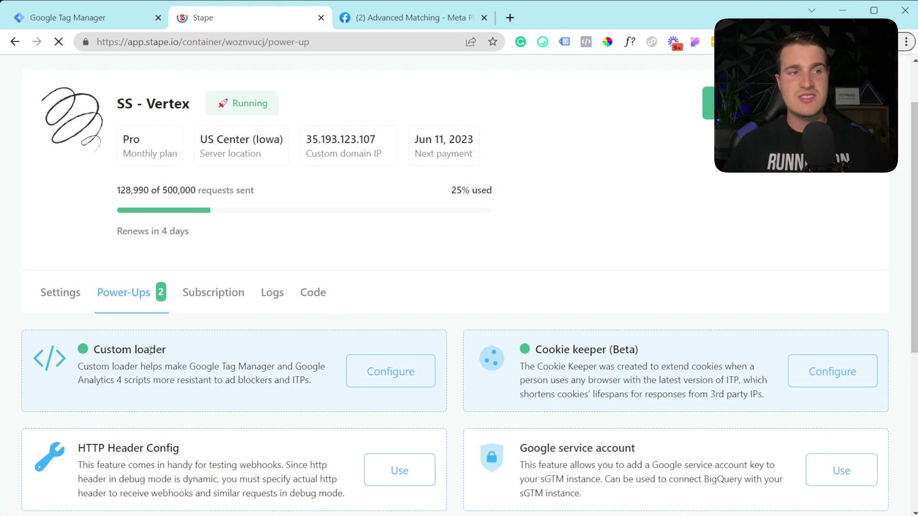
click(400, 375)
In Web GTM code settings for ss.vertexdata.io, pick Shopify as the website platform
scroll(466, 326, down, 3)
scroll(471, 325, down, 2)
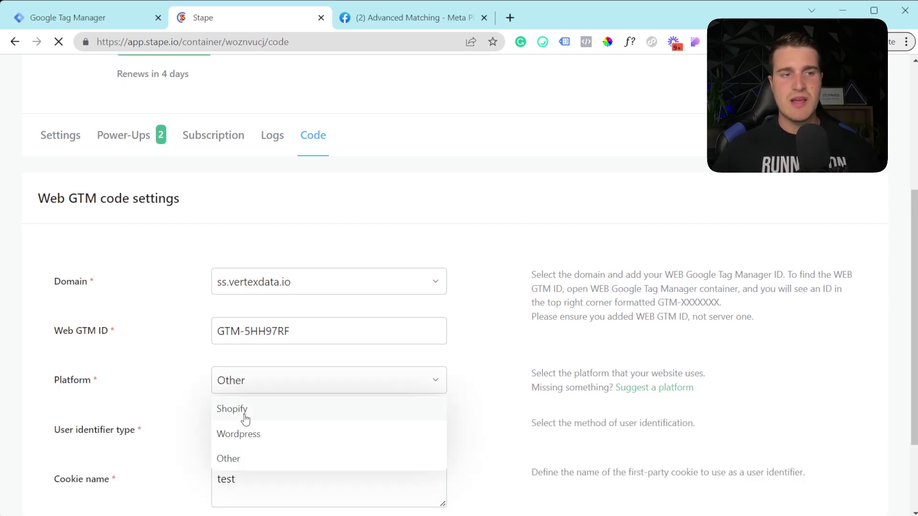
click(245, 420)
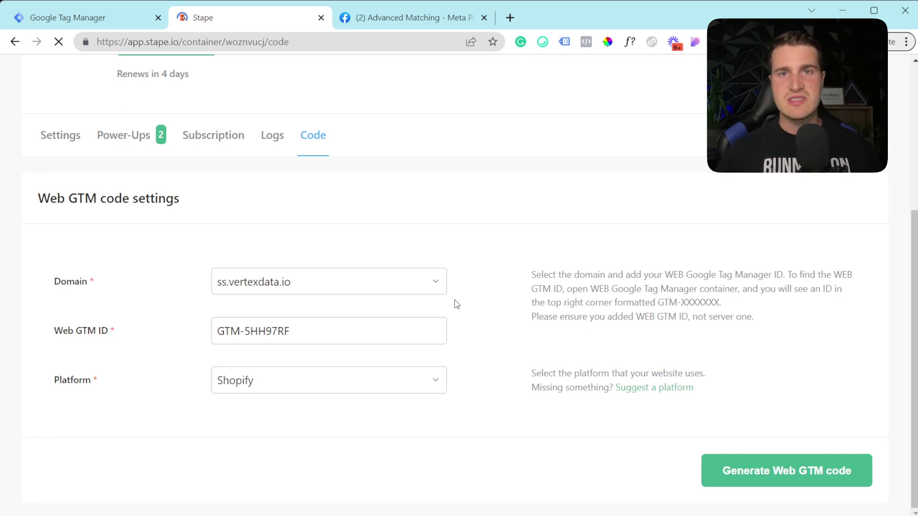
Switch the platform to Other, keep cookie name test, and generate the Web GTM code
click(333, 388)
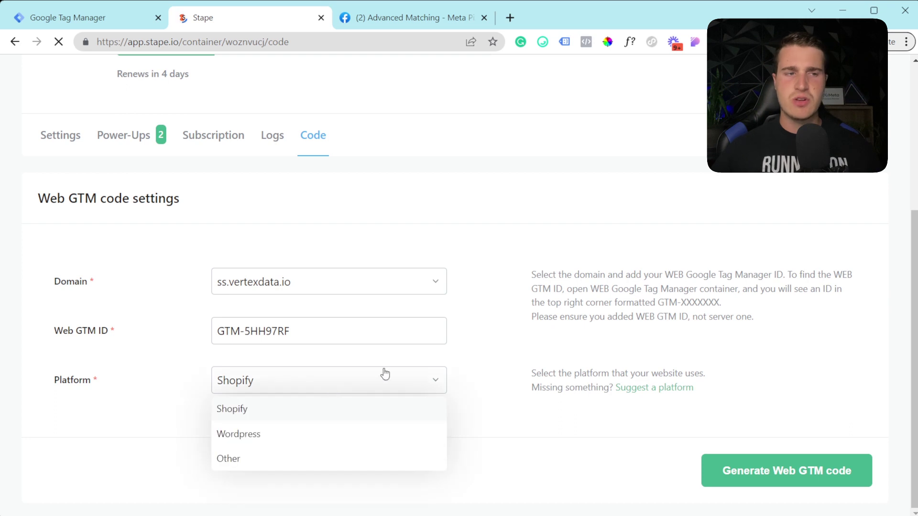
click(276, 467)
scroll(342, 380, down, 2)
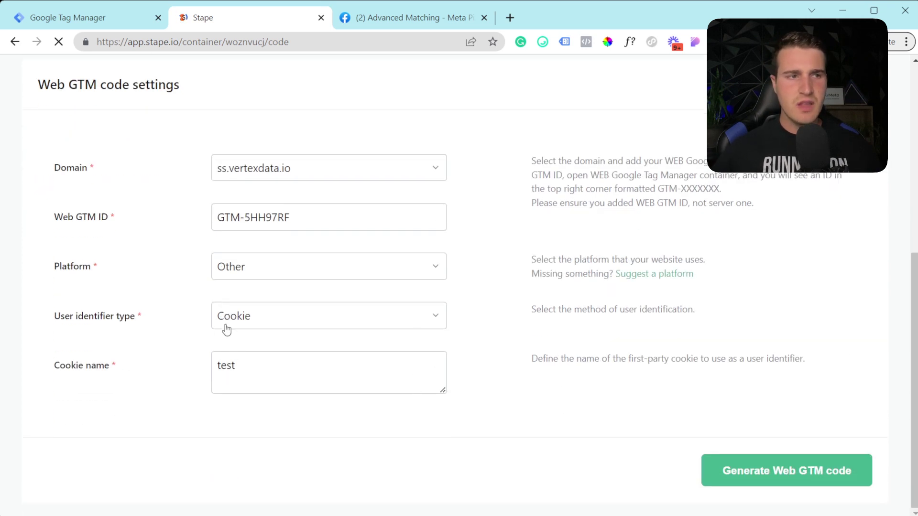
double_click(242, 373)
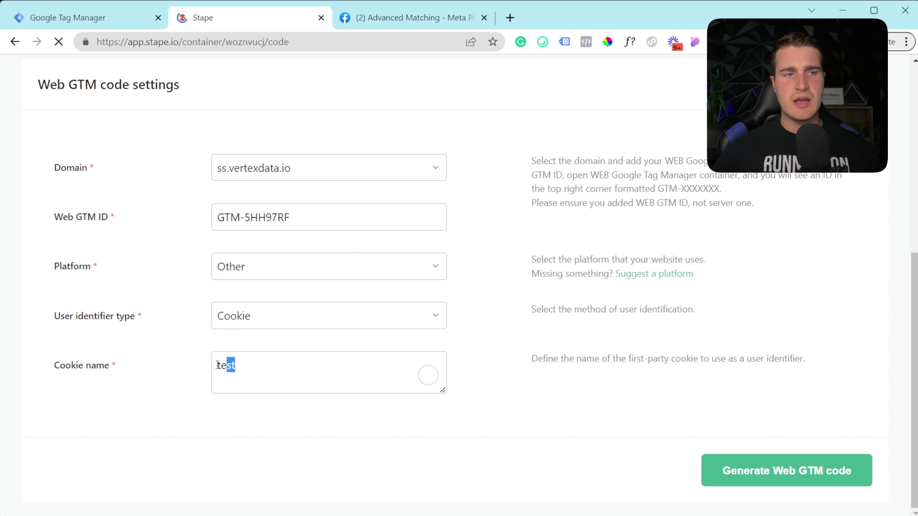
click(754, 472)
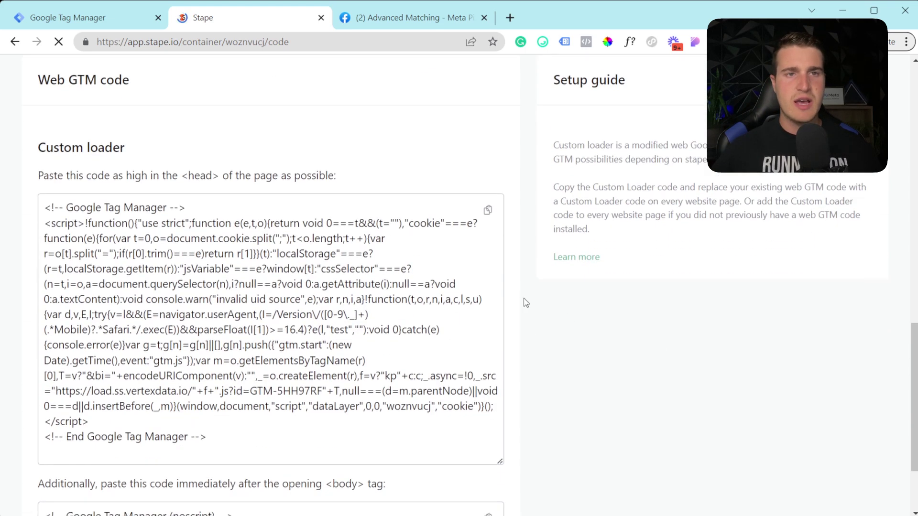
scroll(502, 316, down, 1)
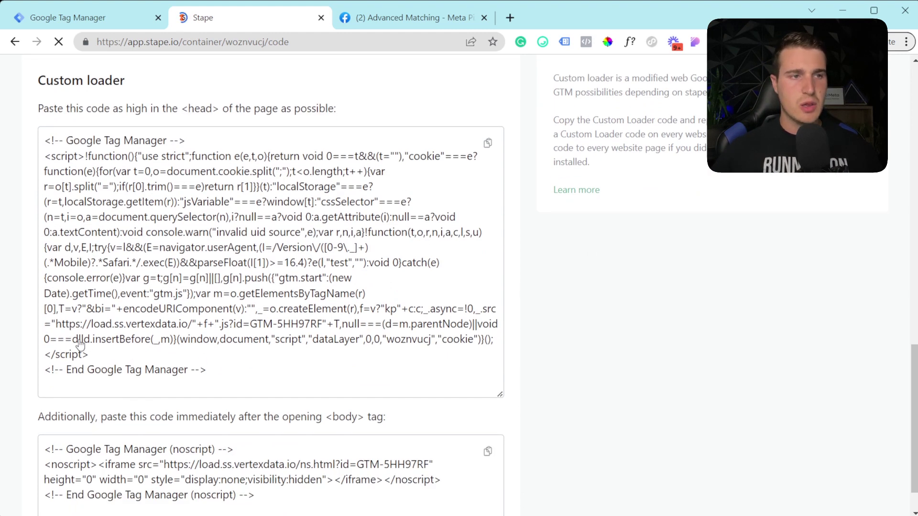
drag(58, 329, 187, 326)
drag(186, 329, 183, 330)
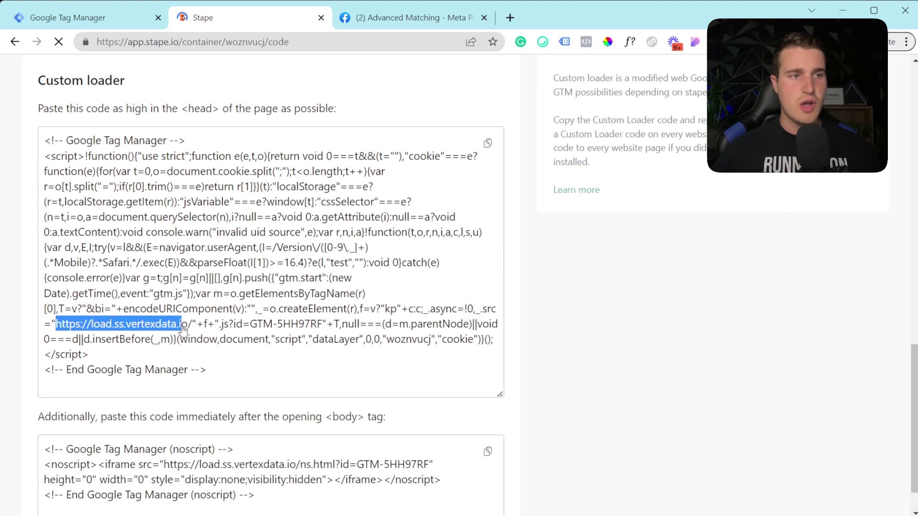
click(183, 330)
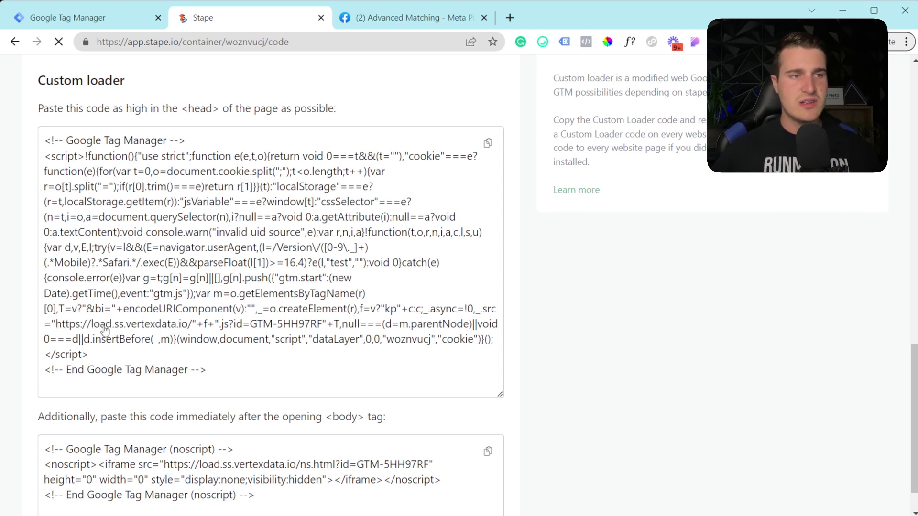
drag(56, 329, 198, 327)
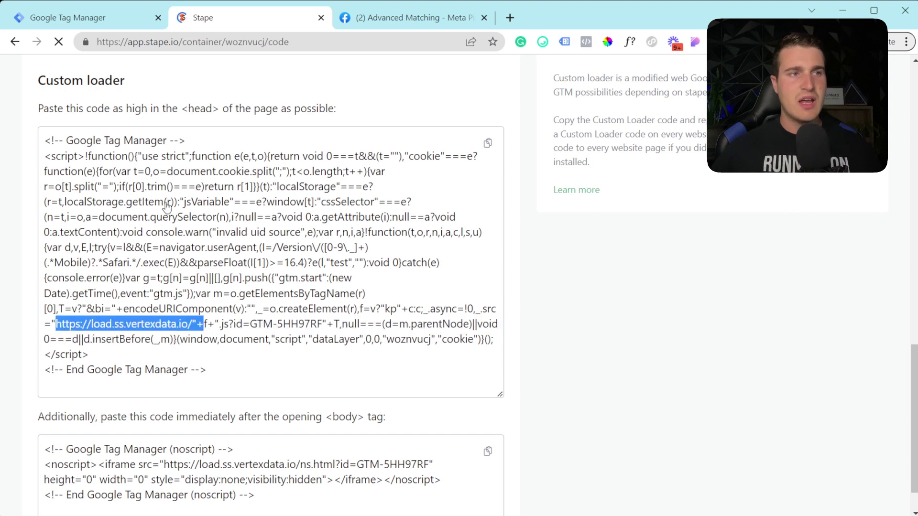
click(67, 17)
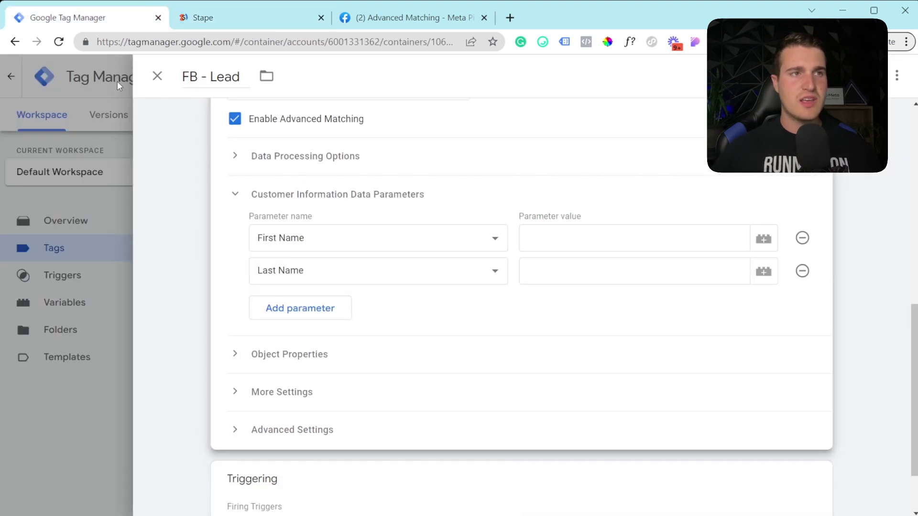
click(157, 76)
Discard the FB - Lead edits and highlight googletagmanager.com in the GTM-TZ2Q3LV install snippet
click(669, 225)
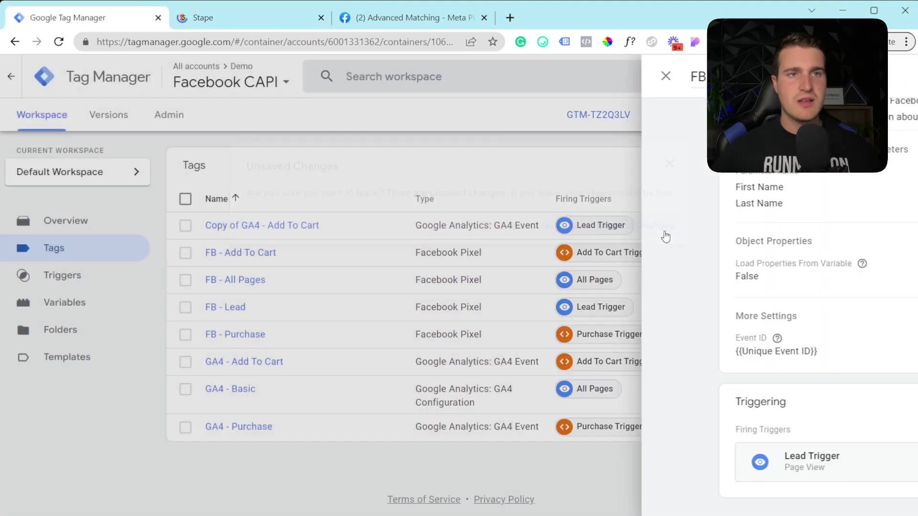
click(598, 114)
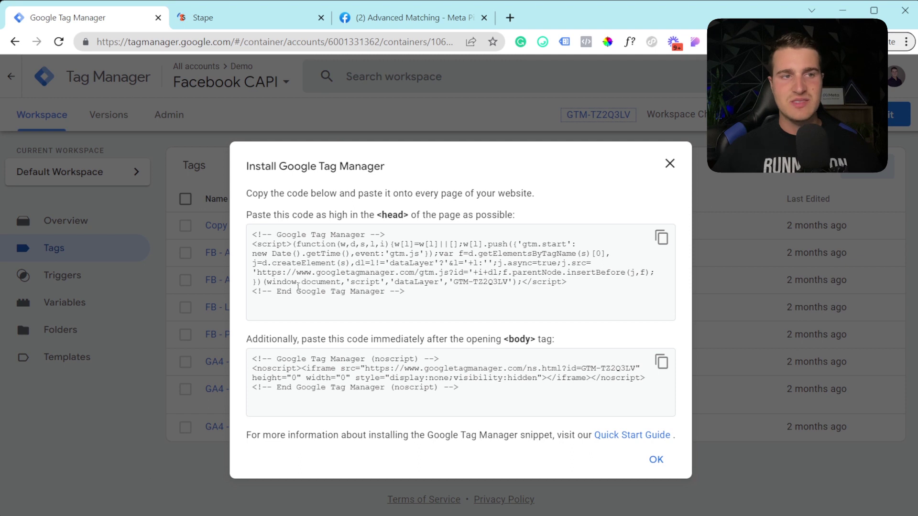
drag(255, 273, 416, 270)
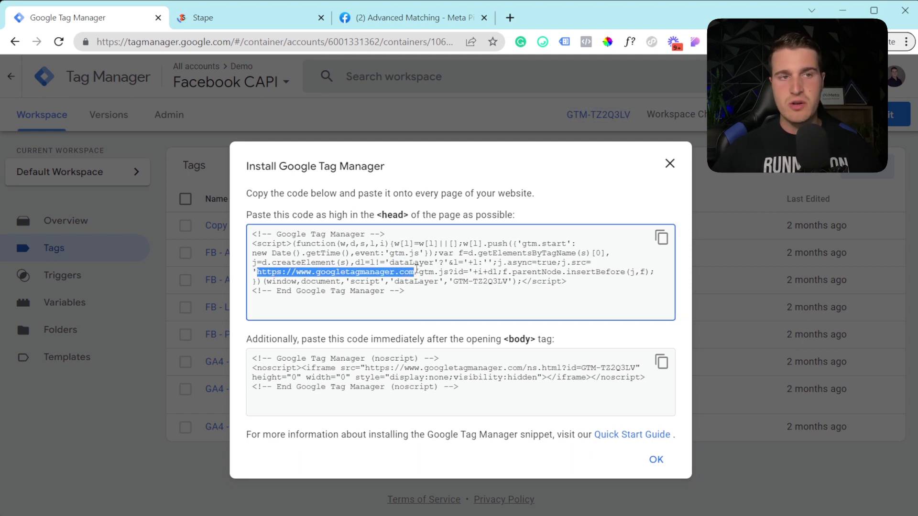
click(252, 9)
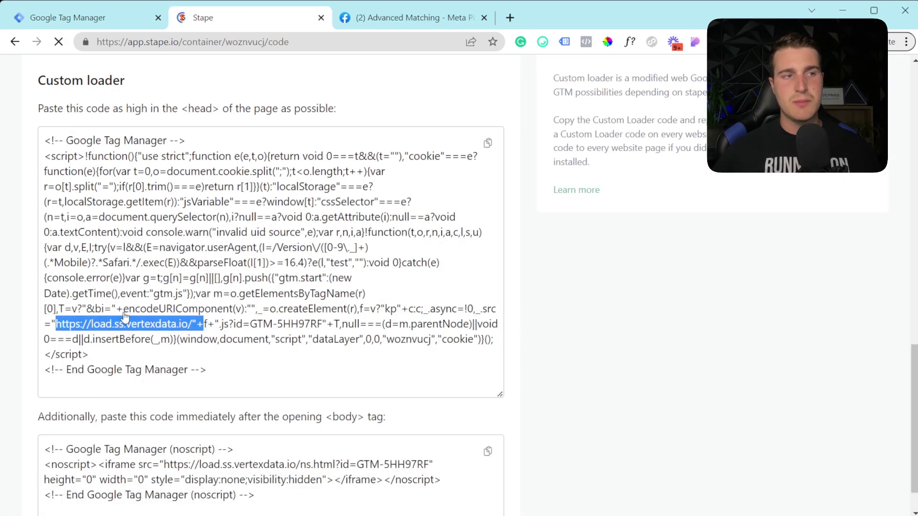
Highlight the load subdomain, then check the Global CDN option and ss.vertexdata.io domain in container Settings
drag(91, 327, 116, 330)
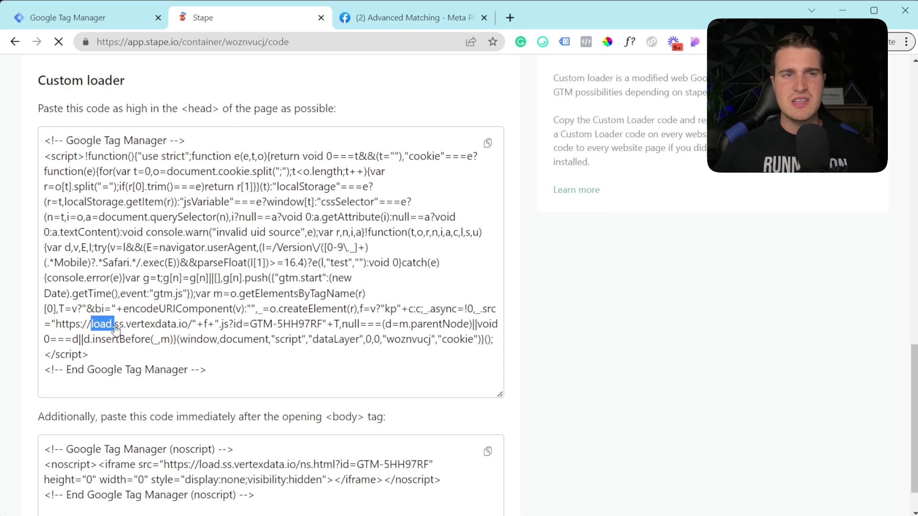
scroll(197, 292, up, 18)
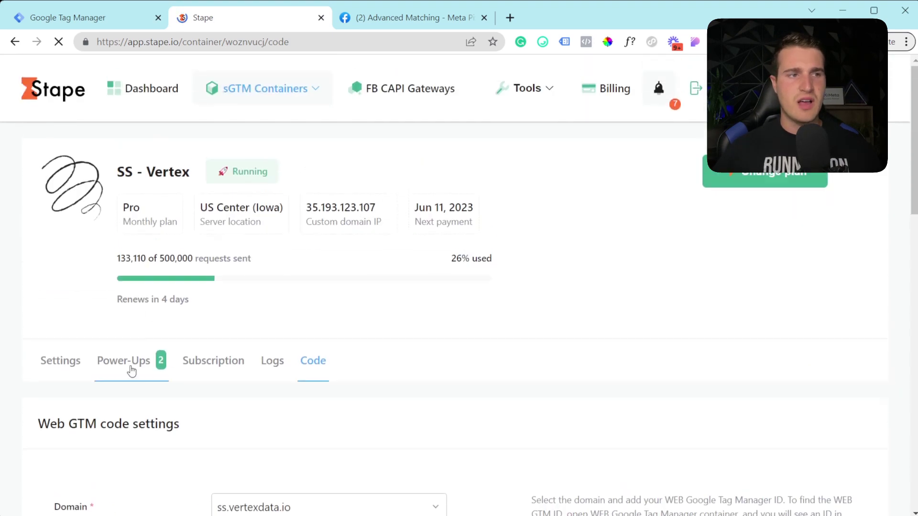
click(72, 373)
scroll(111, 233, down, 15)
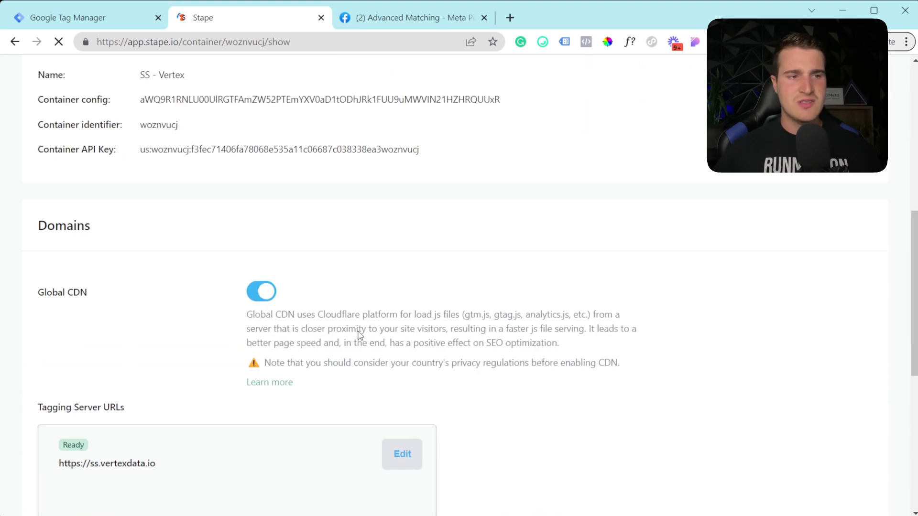
scroll(166, 267, up, 4)
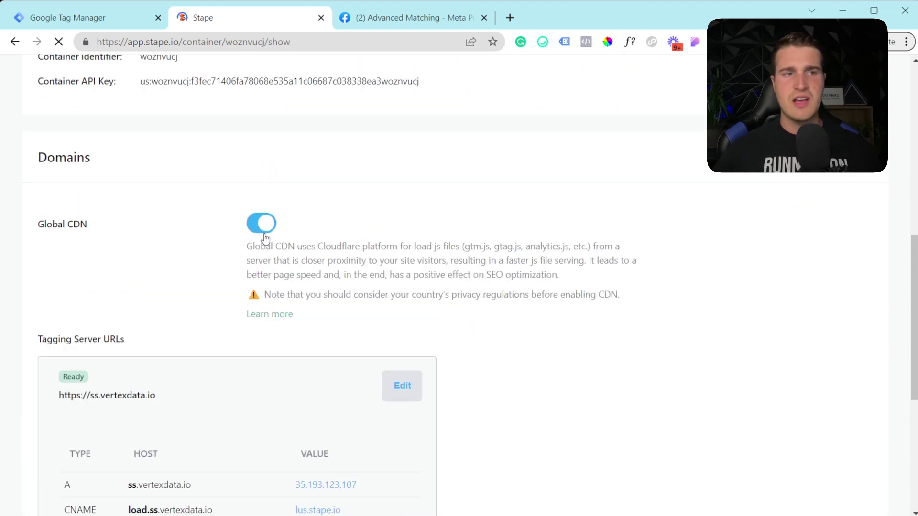
scroll(416, 213, down, 4)
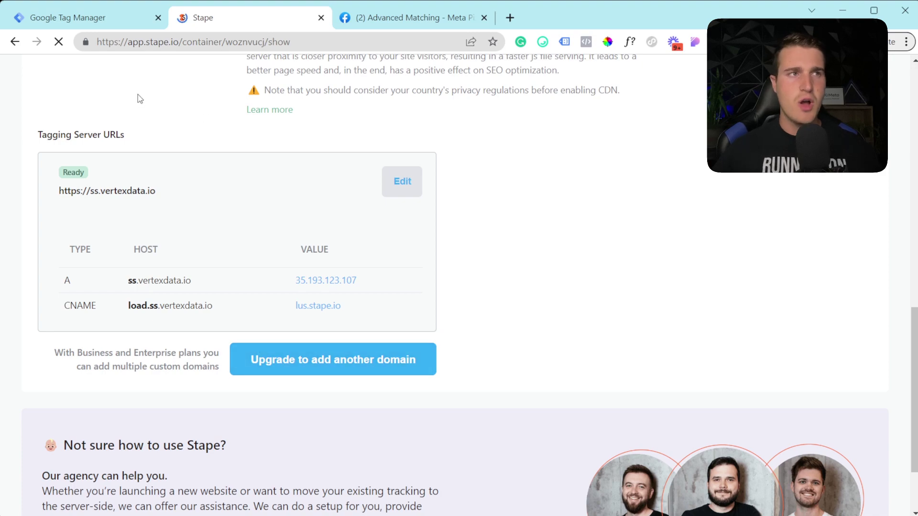
scroll(194, 178, up, 15)
Regenerate the Custom loader Web GTM code, then view GTM's GTM-TZ2Q3LV install snippet
click(119, 382)
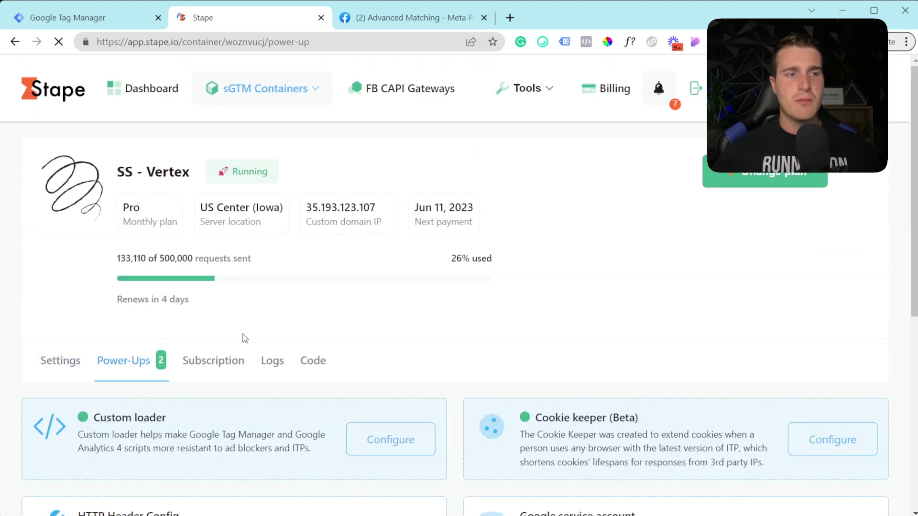
scroll(311, 287, down, 4)
click(384, 228)
scroll(373, 239, down, 4)
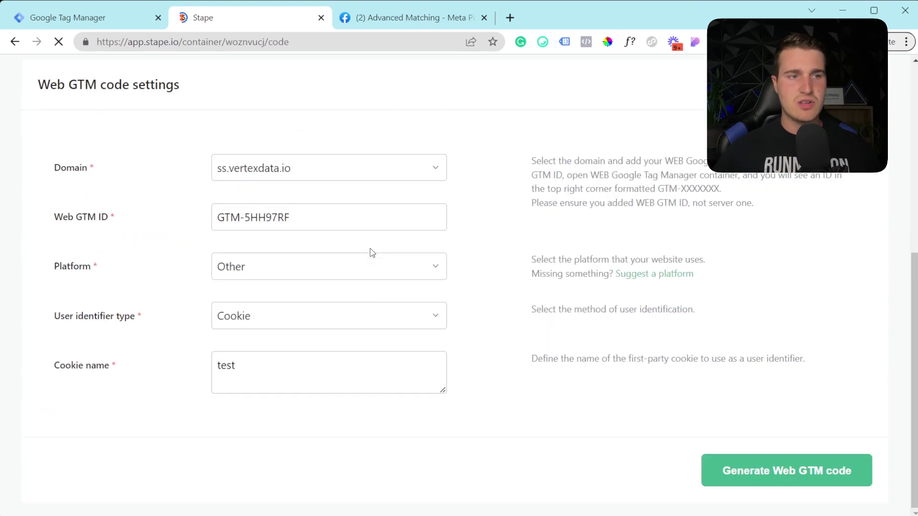
click(736, 471)
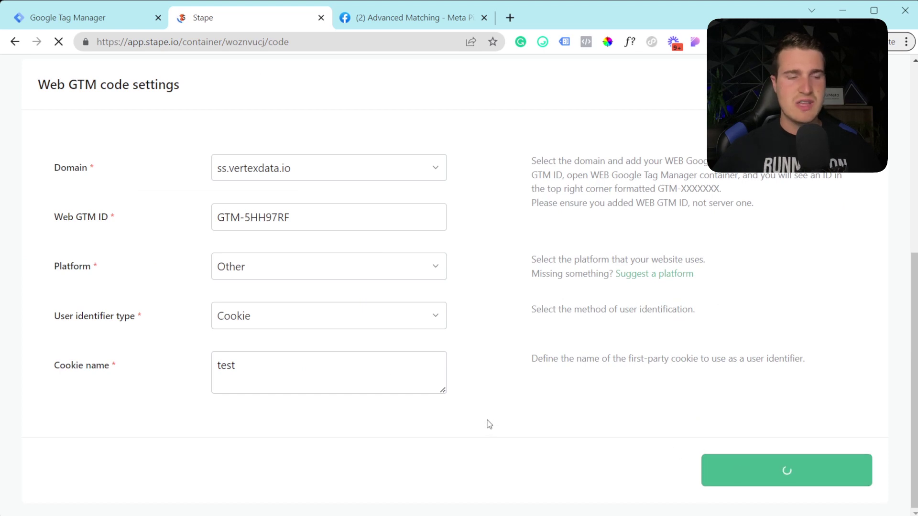
scroll(191, 268, down, 3)
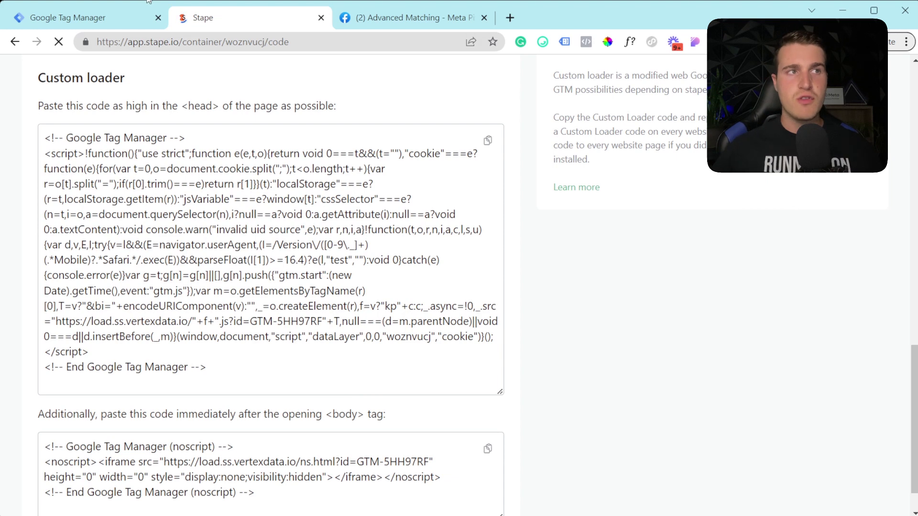
click(121, 19)
click(403, 291)
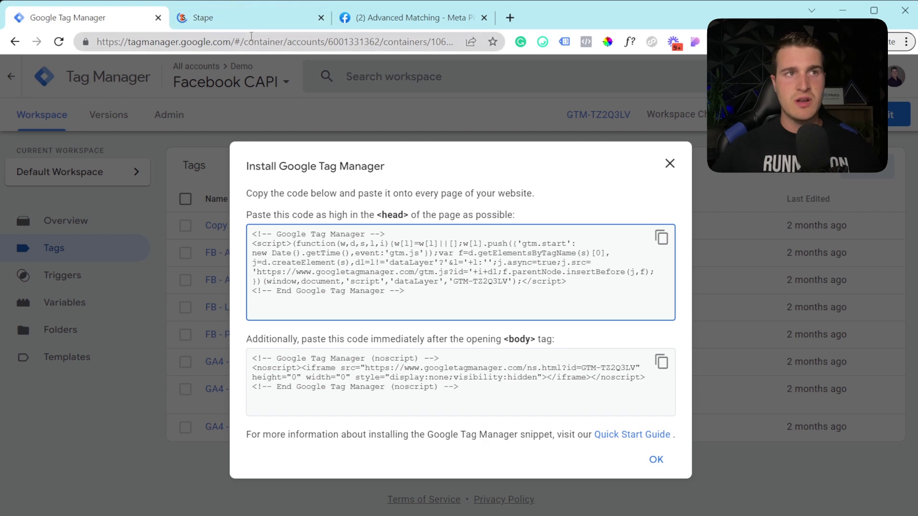
Go back to Stape and review the Custom loader head and noscript code boxes
click(262, 25)
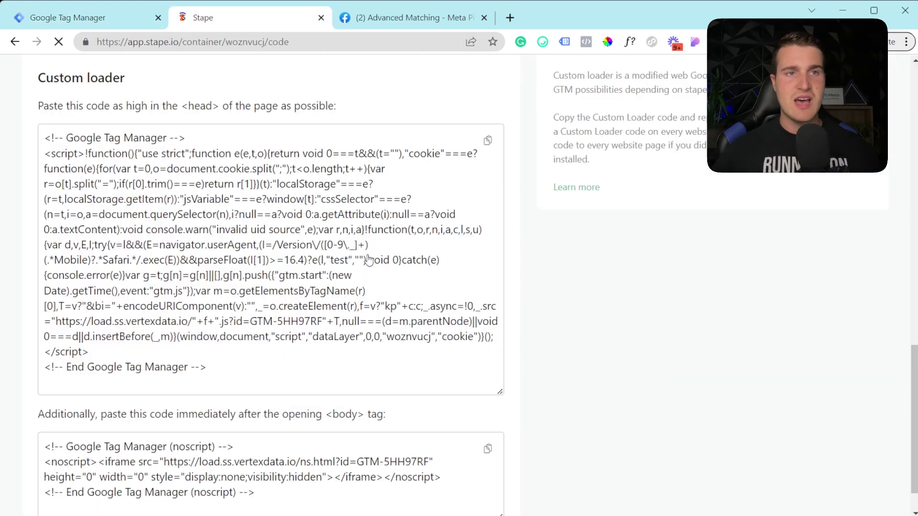
scroll(263, 374, down, 1)
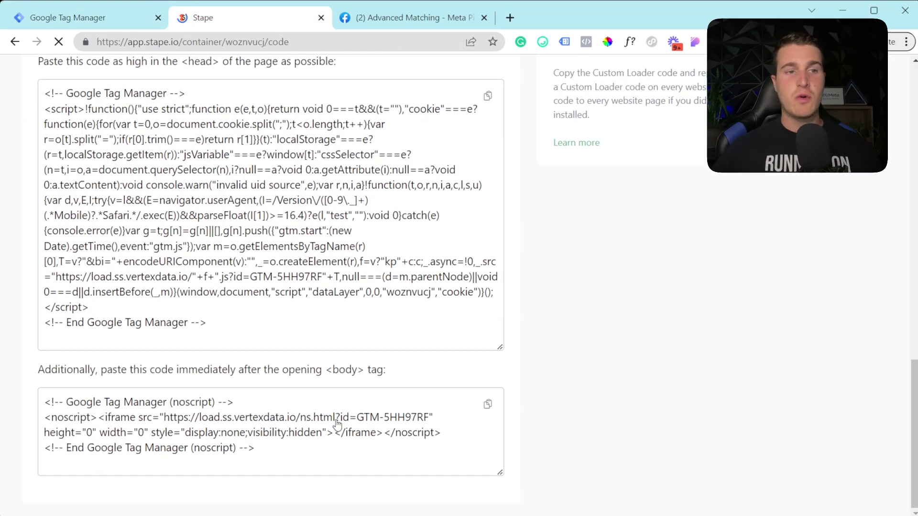
scroll(398, 377, up, 3)
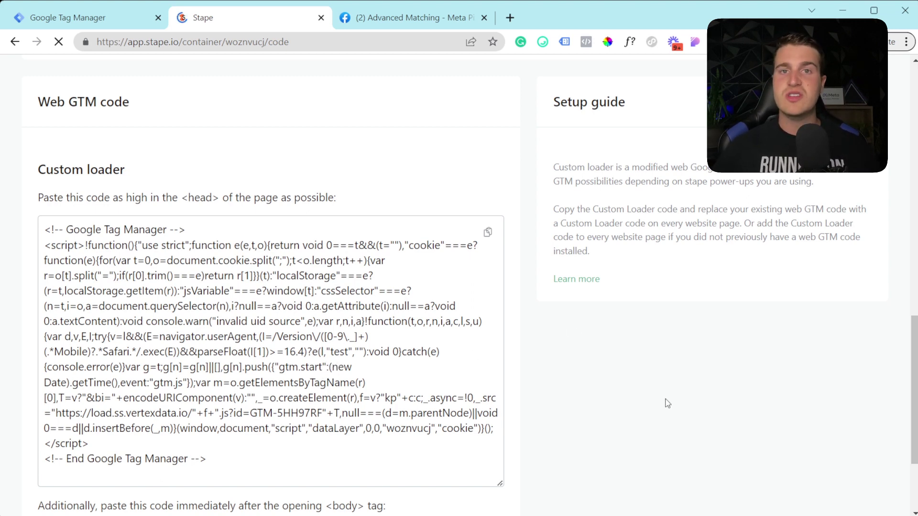
scroll(566, 311, up, 3)
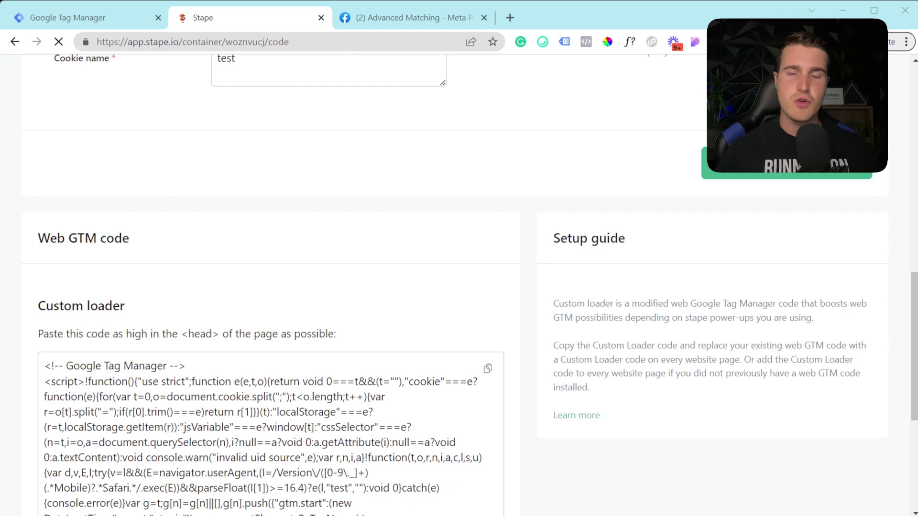
scroll(459, 287, up, 12)
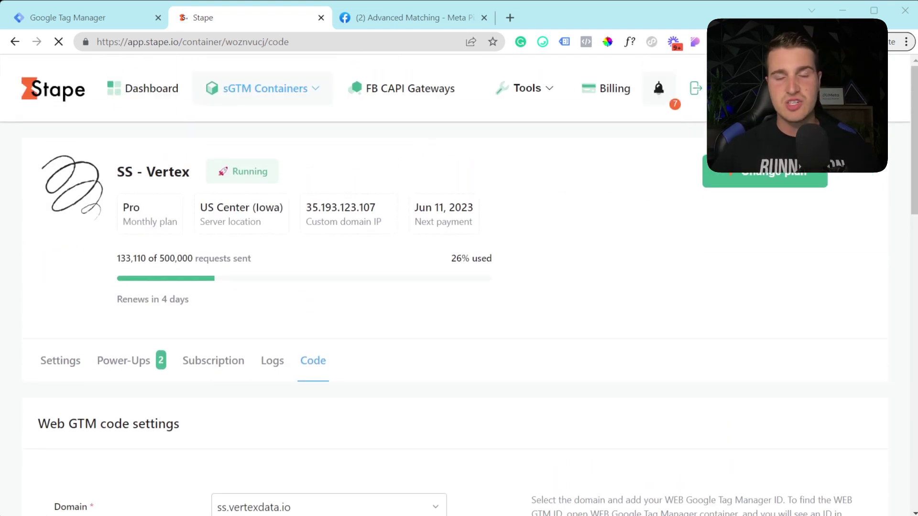
click(213, 361)
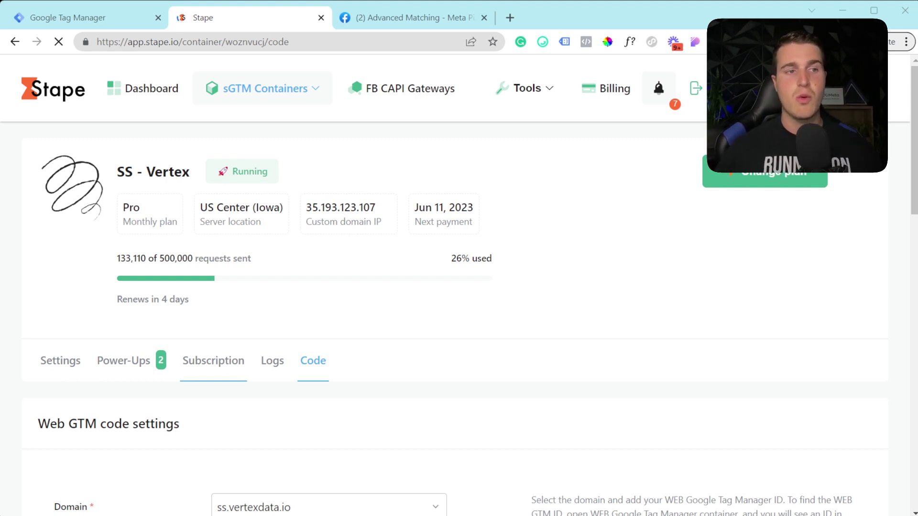
Open Cookie keeper (Beta) from Power-Ups and review which Standard cookies it extends, Affiliates excluded
click(128, 373)
scroll(487, 371, down, 2)
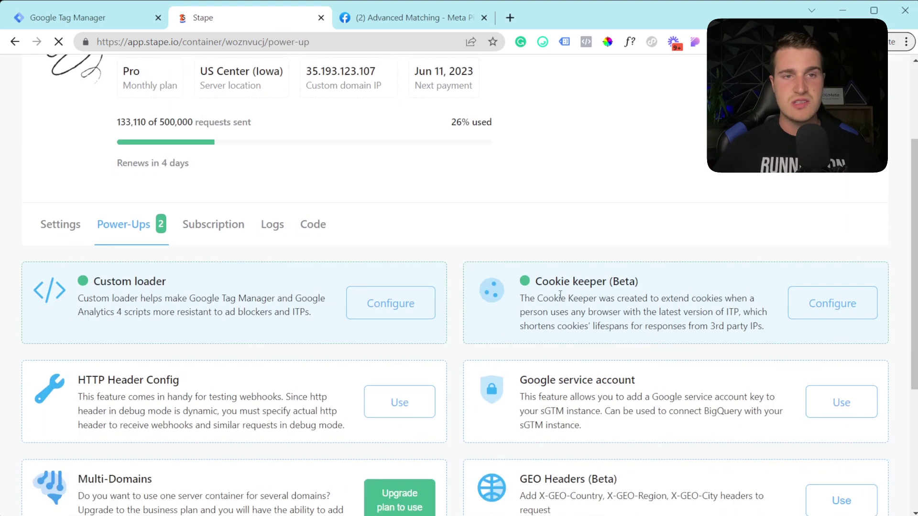
click(830, 378)
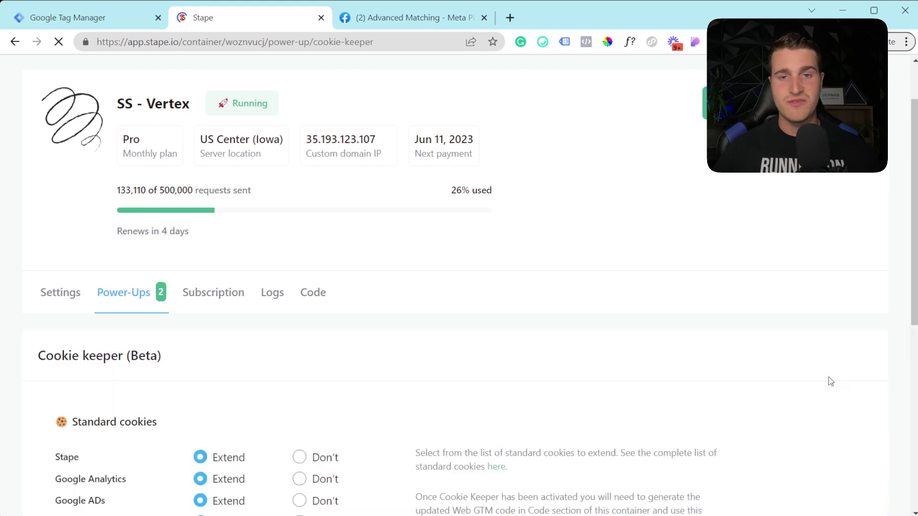
scroll(638, 358, down, 5)
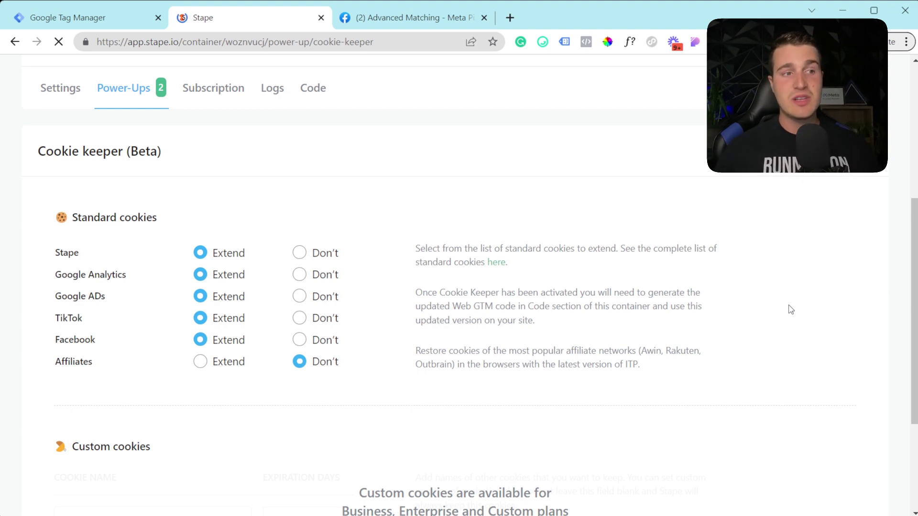
scroll(359, 188, down, 4)
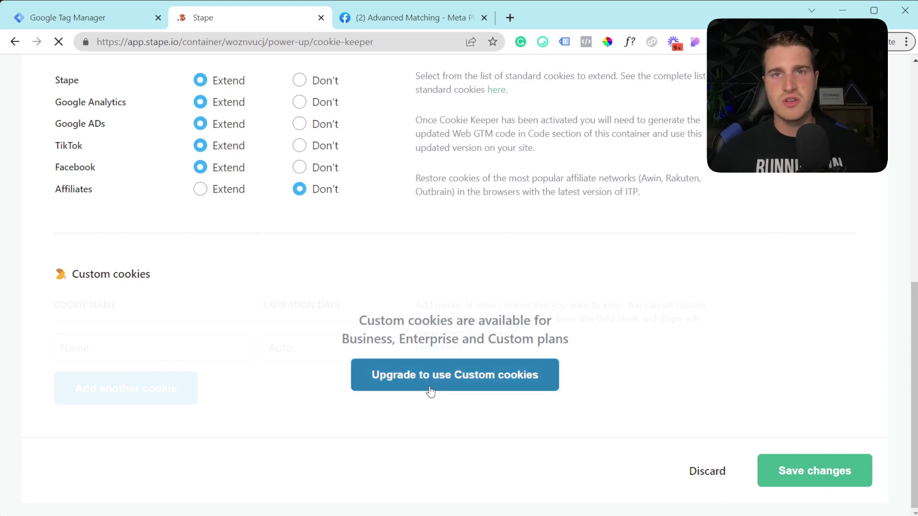
scroll(301, 324, up, 3)
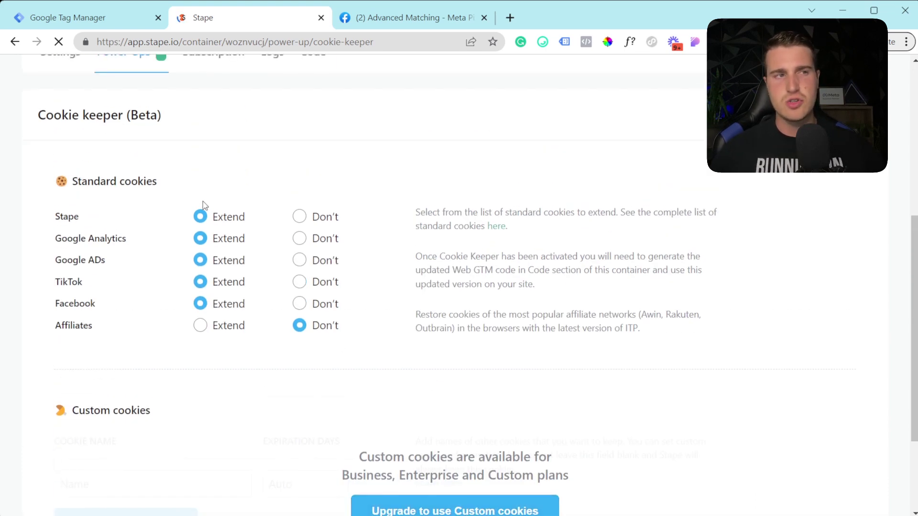